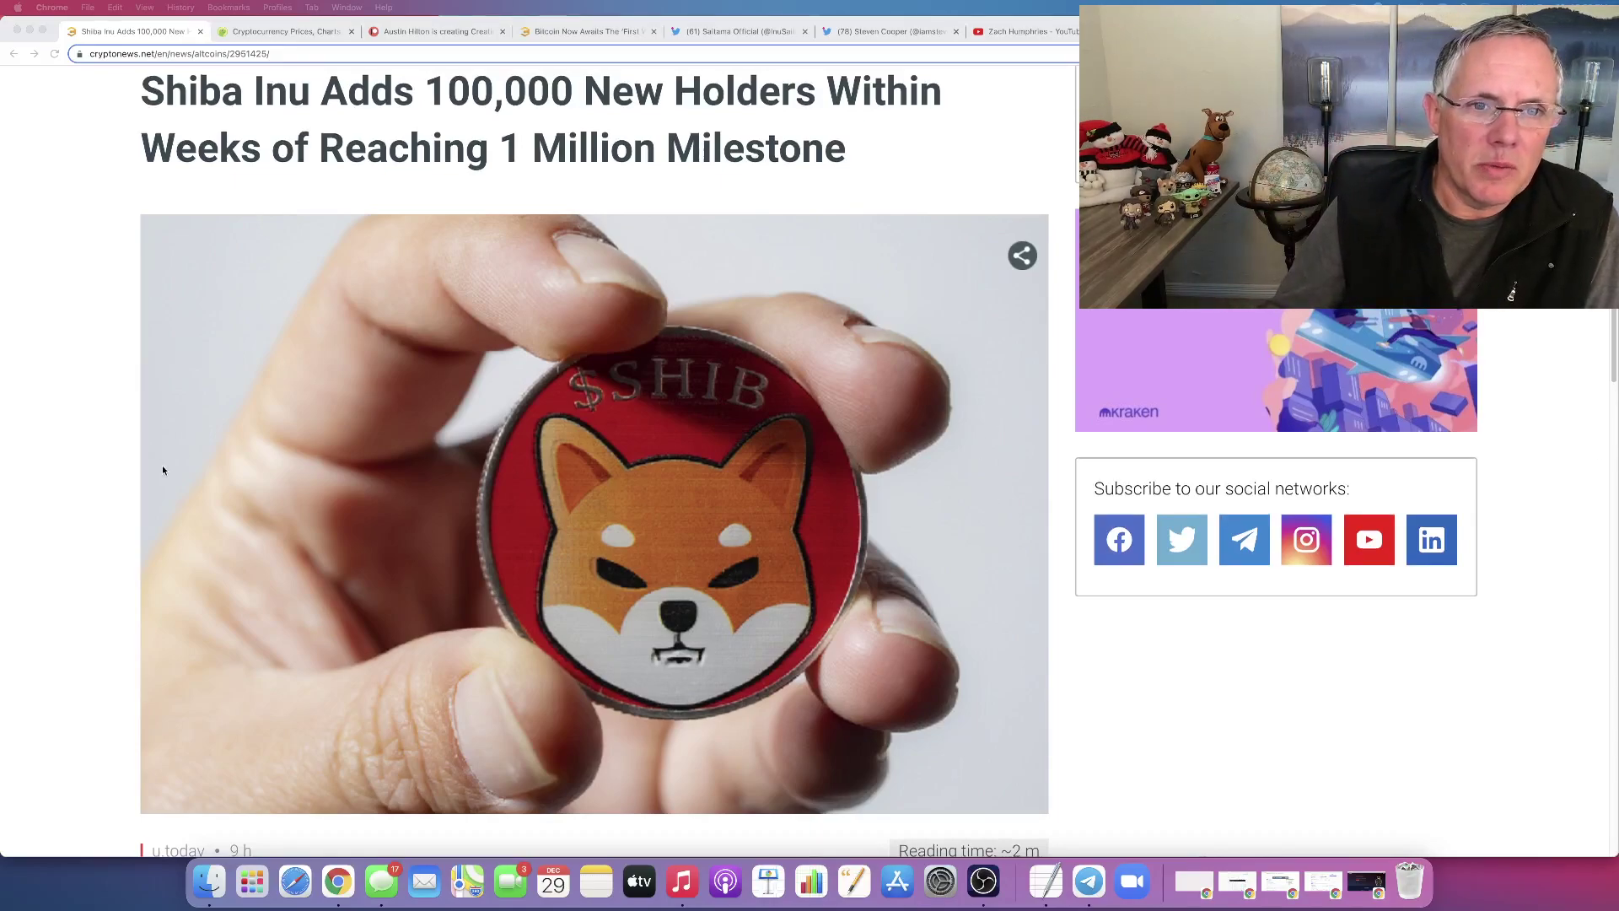
{"action": "scroll", "coordinate": [99, 415], "scroll_direction": "down", "scroll_amount": 1}
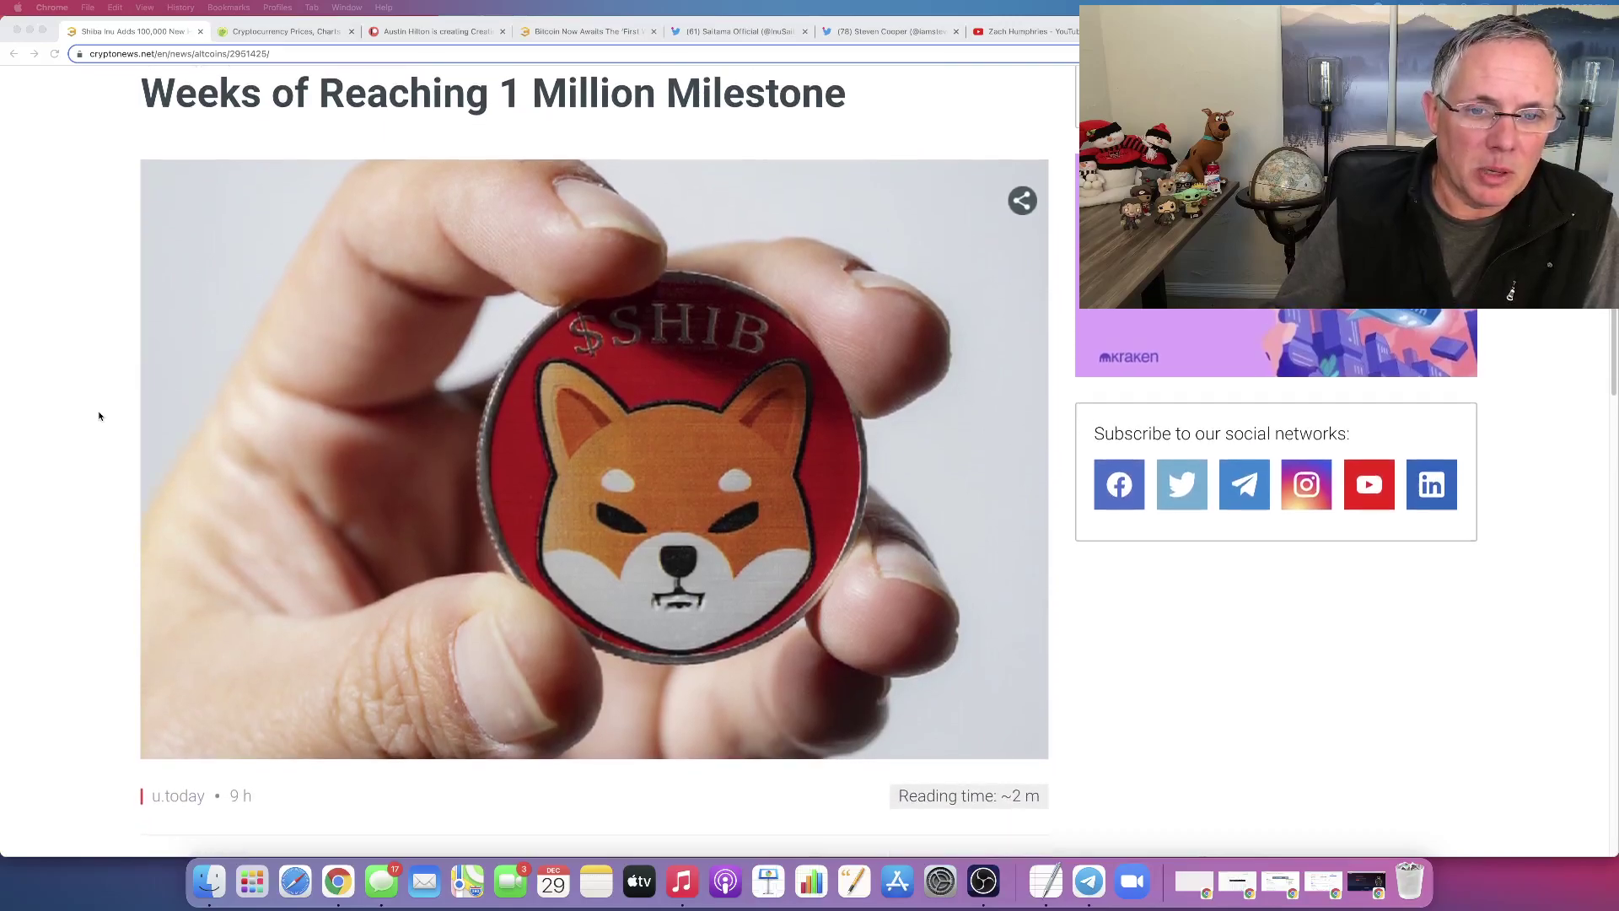
{"action": "scroll", "coordinate": [99, 415], "scroll_direction": "down", "scroll_amount": 3}
{"action": "scroll", "coordinate": [99, 414], "scroll_direction": "down", "scroll_amount": 2}
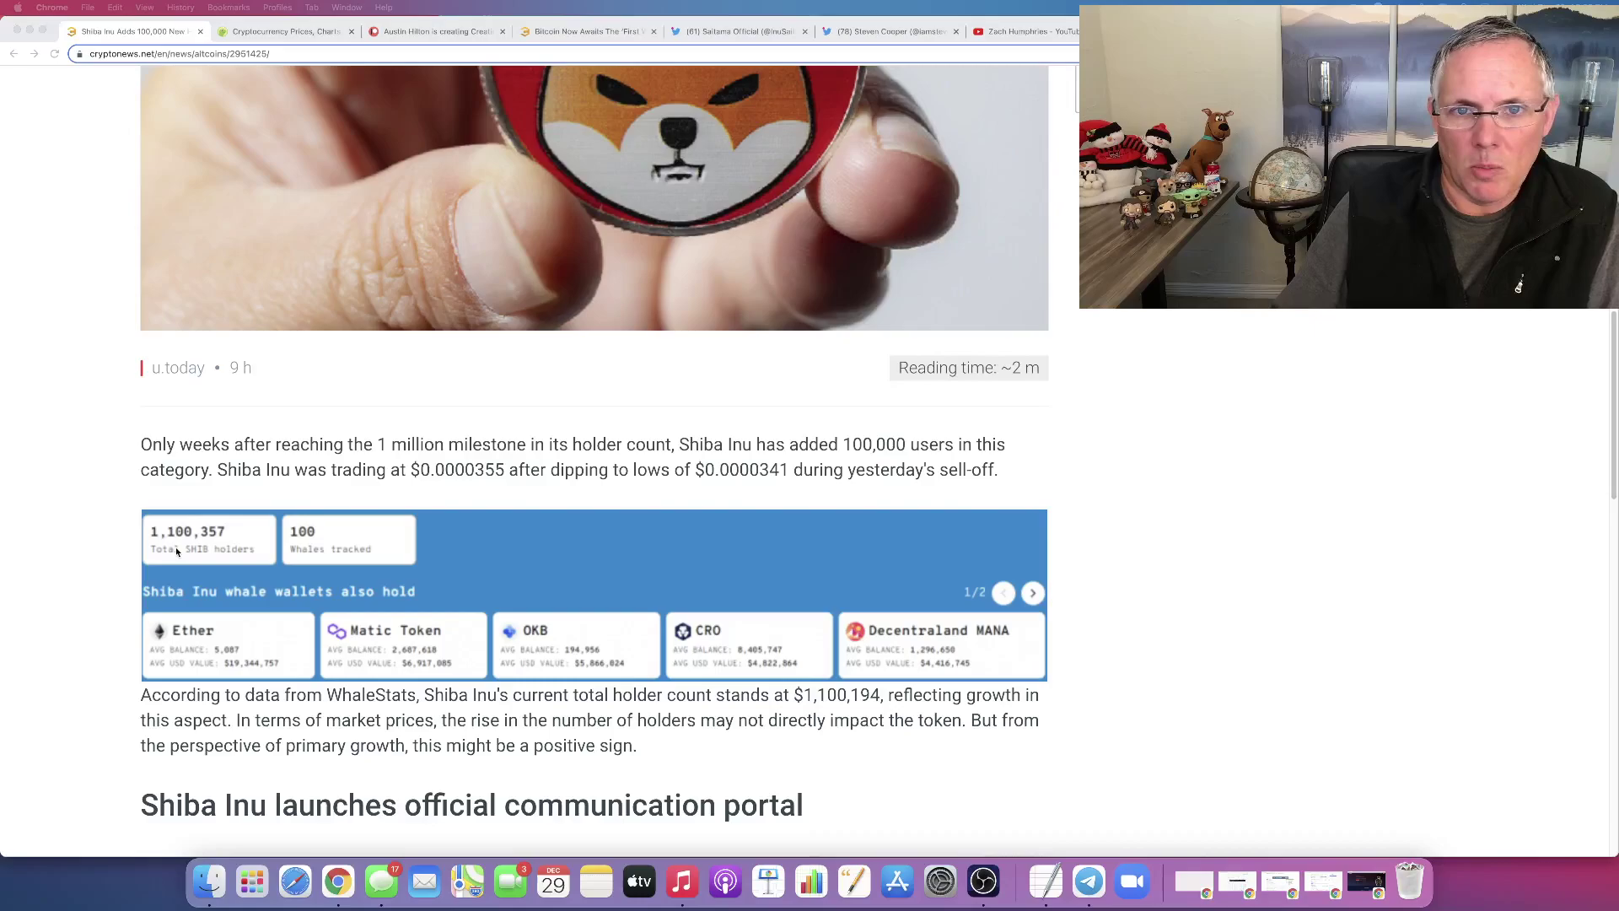
- Open the Shiba Inu coin page from the CoinGecko prices tab
{"action": "left_click", "coordinate": [280, 30]}
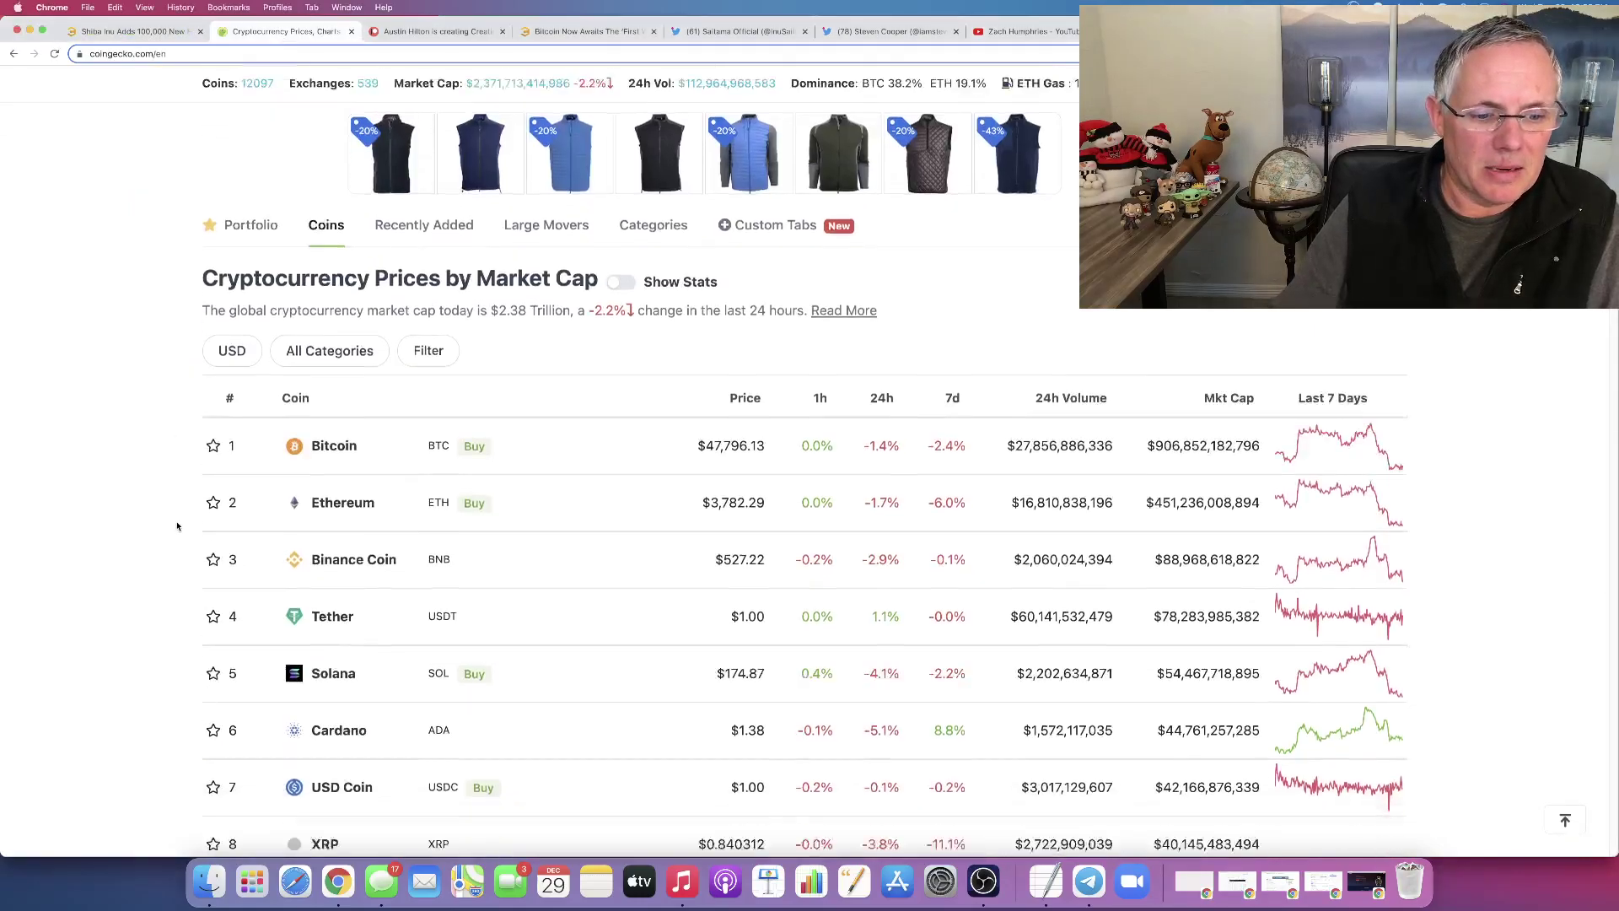
{"action": "scroll", "coordinate": [177, 525], "scroll_direction": "down", "scroll_amount": 5}
{"action": "scroll", "coordinate": [178, 525], "scroll_direction": "down", "scroll_amount": 2}
{"action": "scroll", "coordinate": [177, 525], "scroll_direction": "down", "scroll_amount": 2}
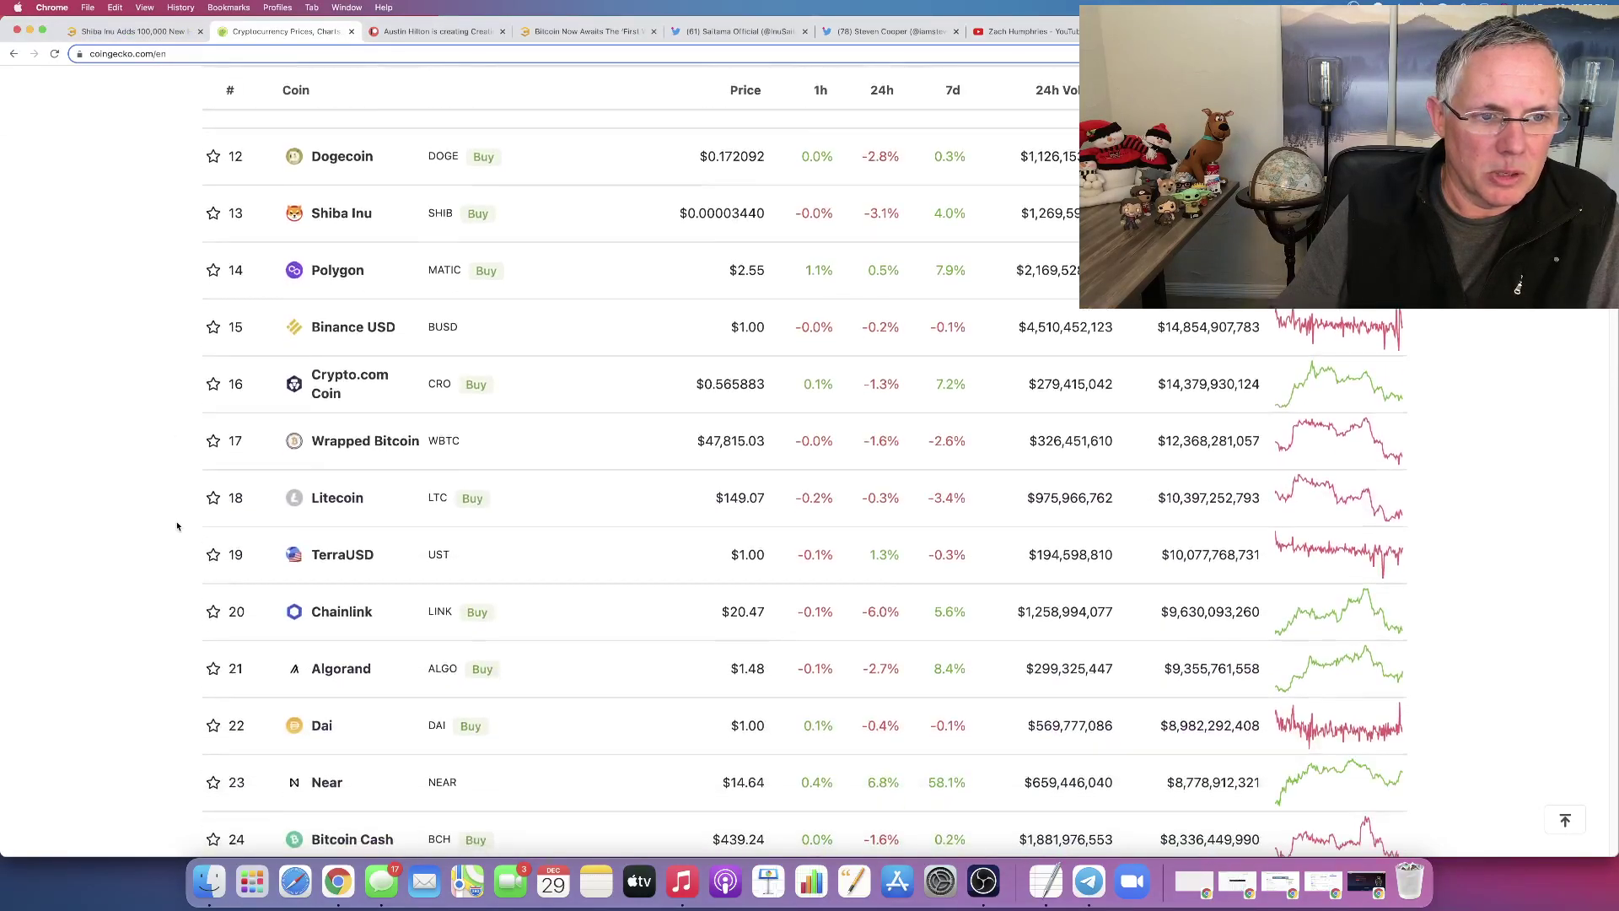
{"action": "scroll", "coordinate": [178, 525], "scroll_direction": "up", "scroll_amount": 5}
{"action": "left_click", "coordinate": [351, 631]}
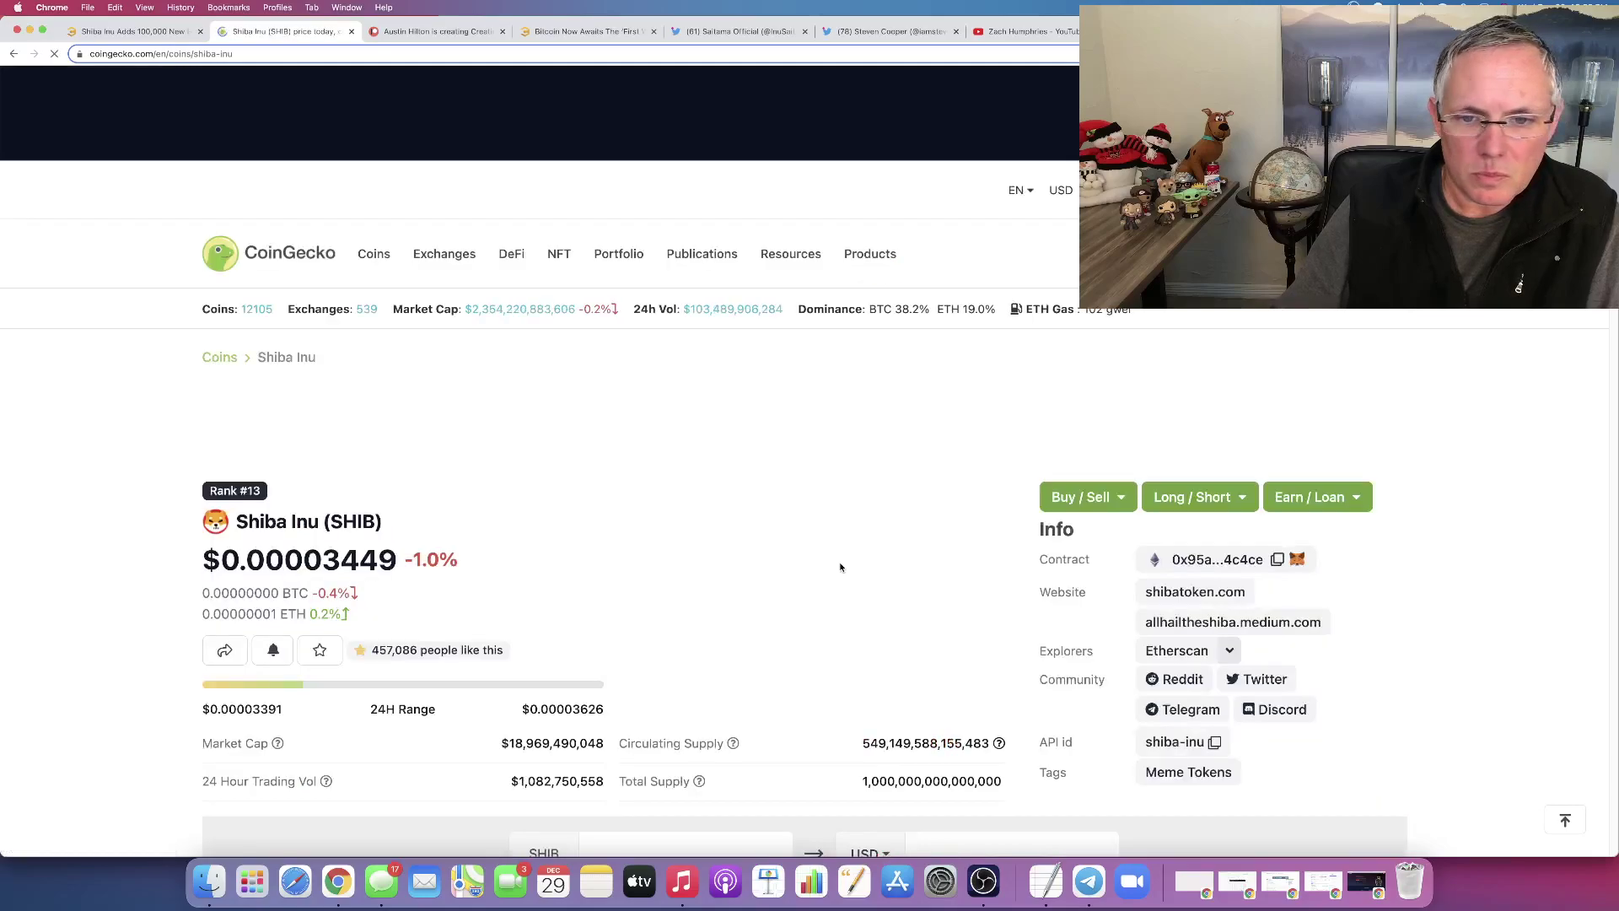
- Check SHIBA INU holders on Etherscan, then return to the cryptonews.net article
{"action": "left_click", "coordinate": [1180, 654]}
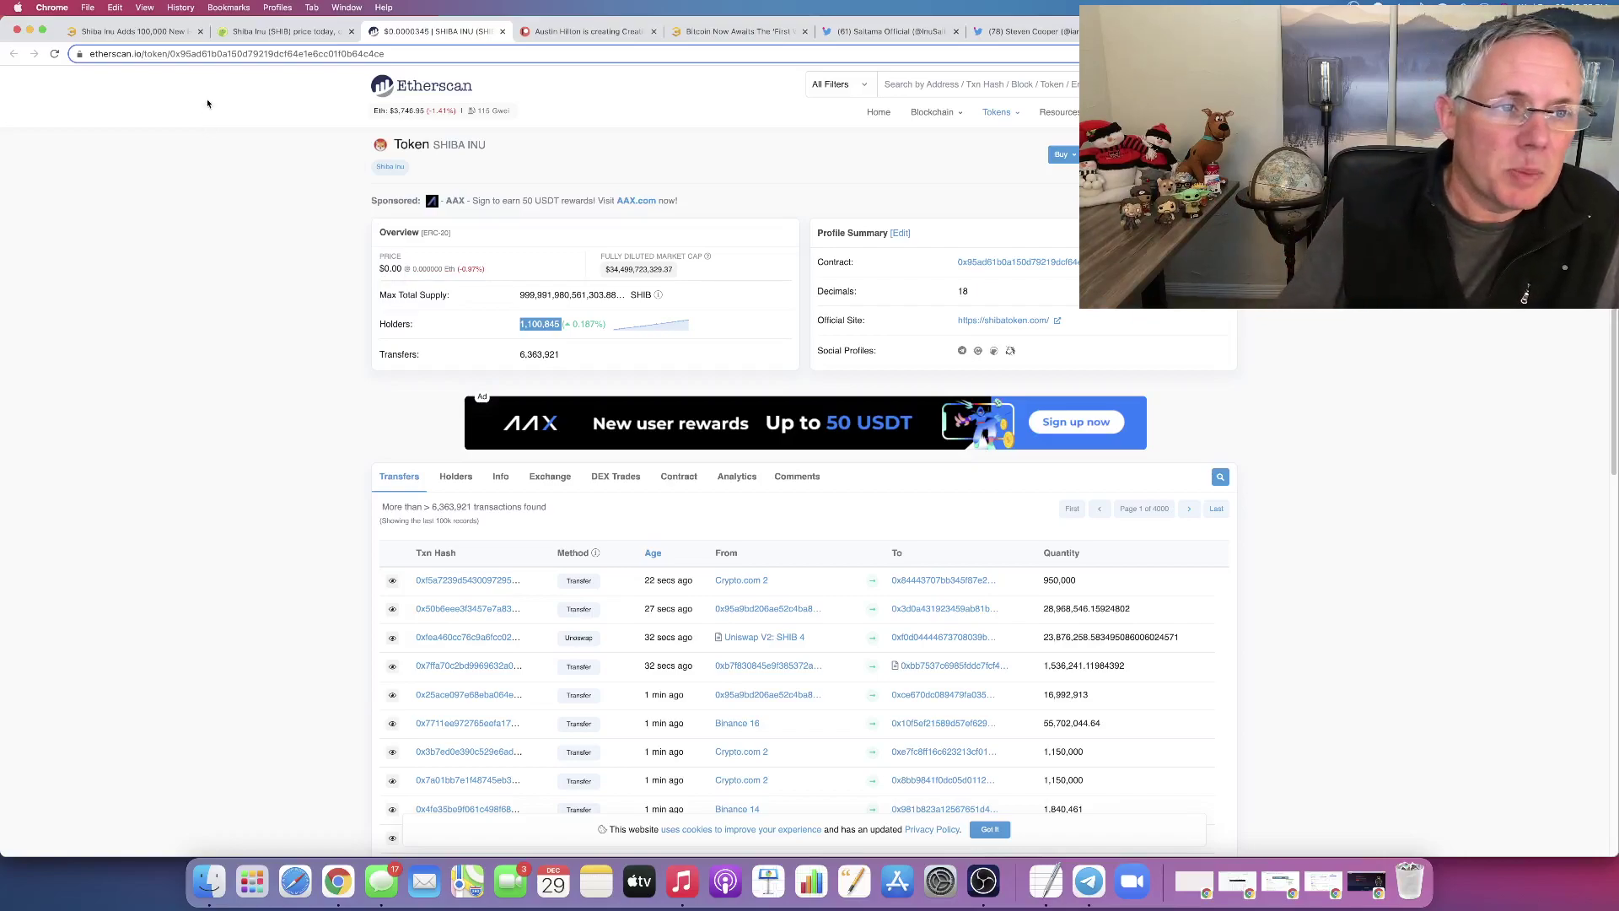
{"action": "left_click", "coordinate": [133, 30]}
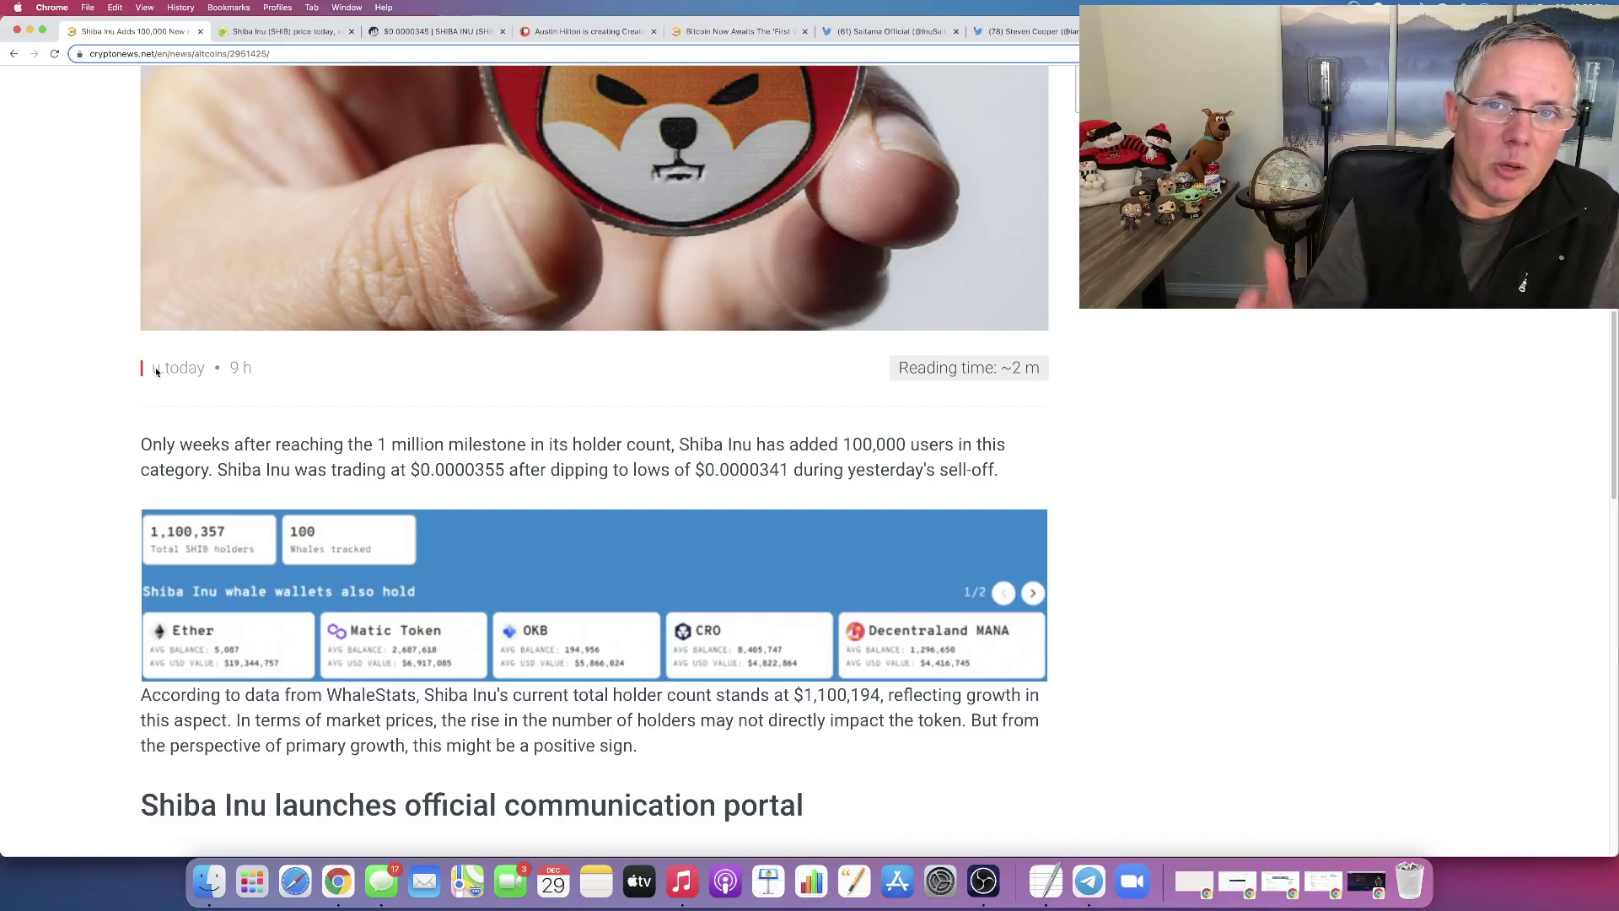
{"action": "scroll", "coordinate": [86, 379], "scroll_direction": "up", "scroll_amount": 1}
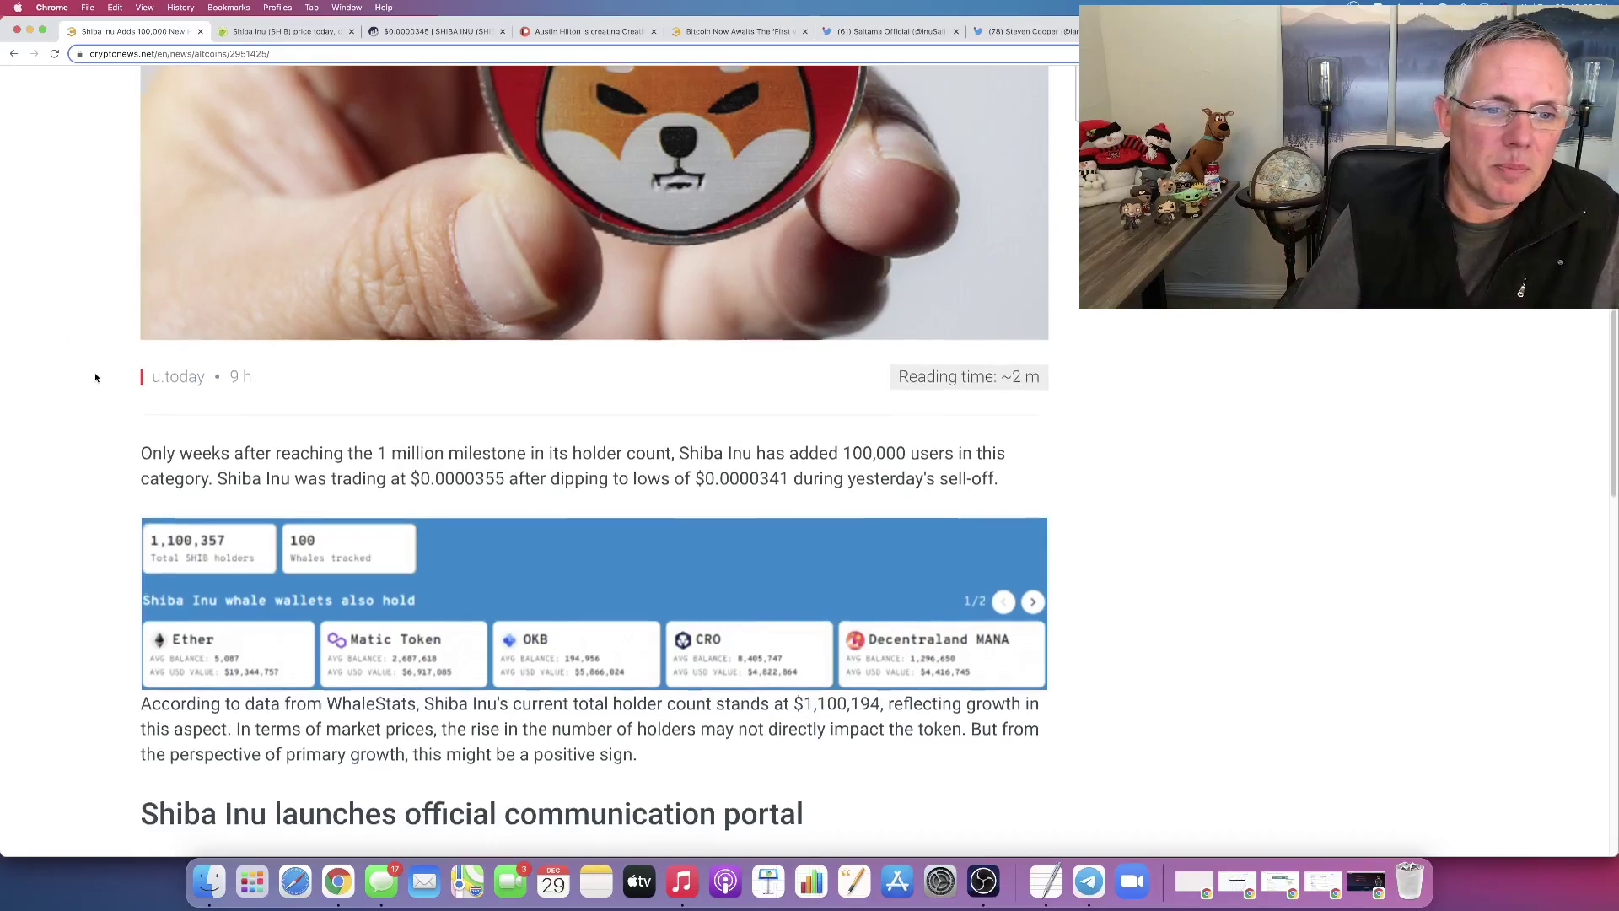
{"action": "scroll", "coordinate": [89, 379], "scroll_direction": "up", "scroll_amount": 2}
{"action": "scroll", "coordinate": [92, 378], "scroll_direction": "up", "scroll_amount": 2}
{"action": "scroll", "coordinate": [96, 377], "scroll_direction": "up", "scroll_amount": 2}
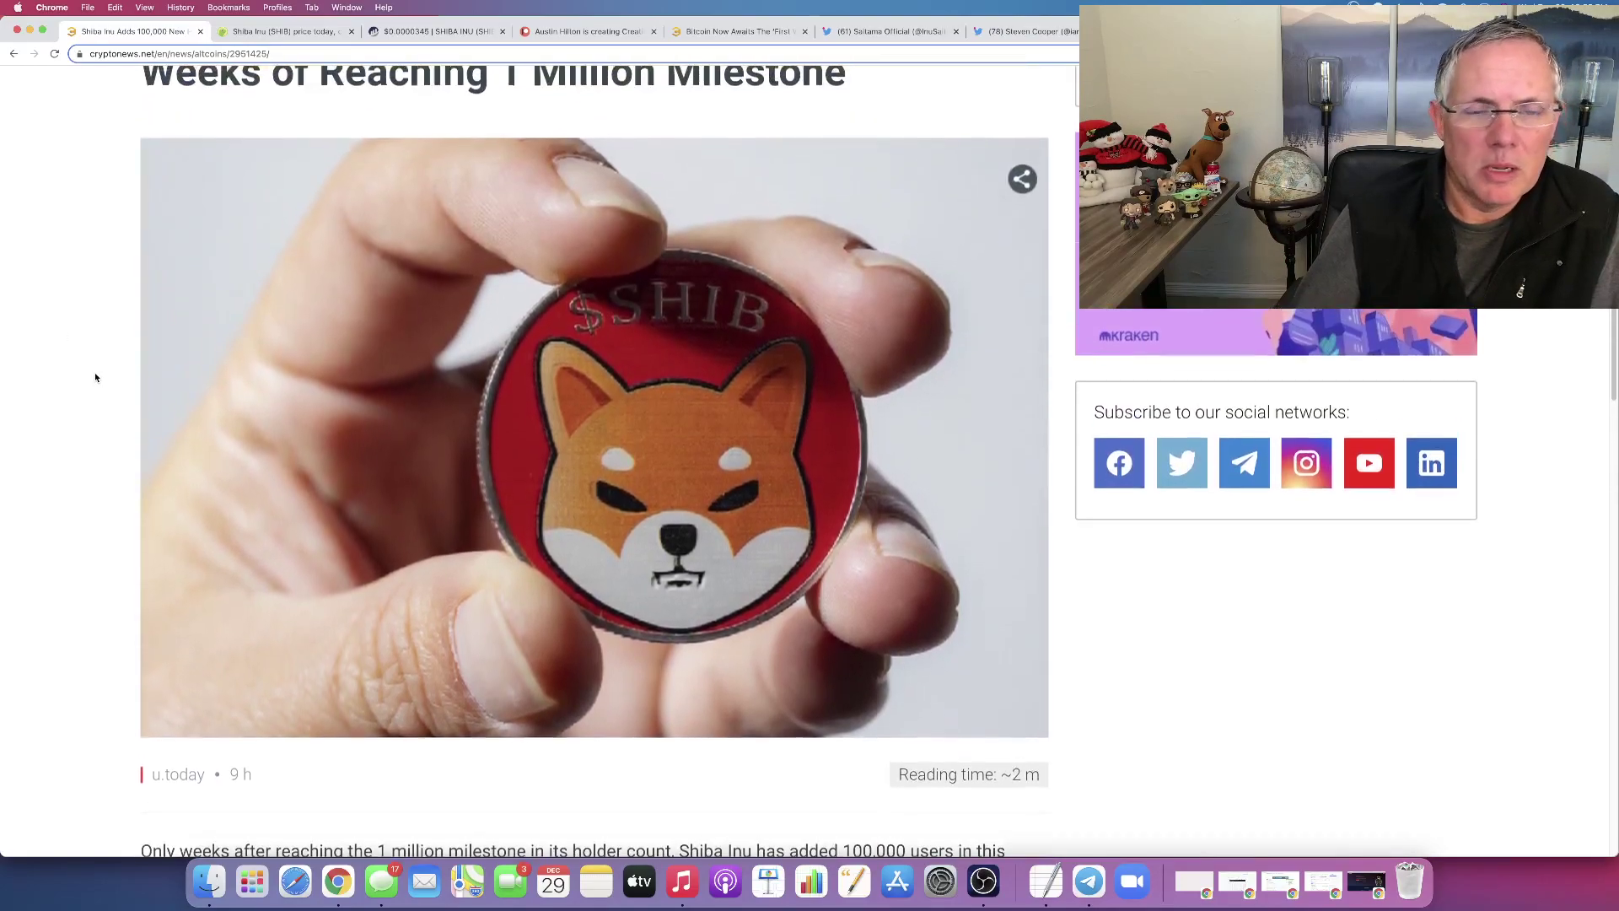
{"action": "scroll", "coordinate": [96, 378], "scroll_direction": "up", "scroll_amount": 1}
{"action": "scroll", "coordinate": [94, 377], "scroll_direction": "up", "scroll_amount": 1}
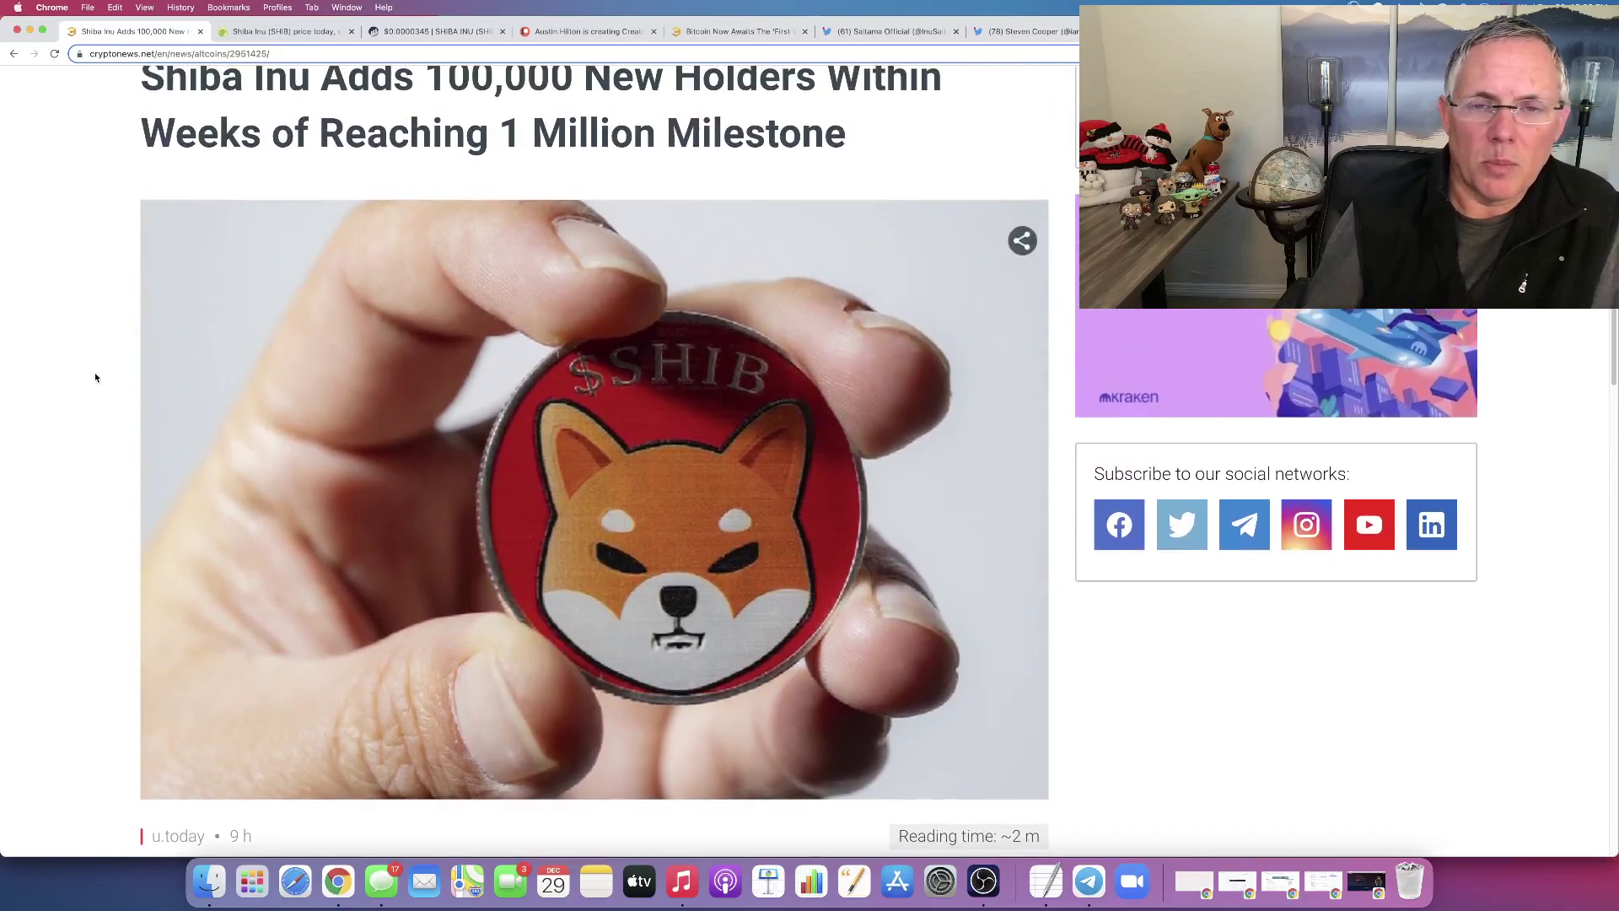